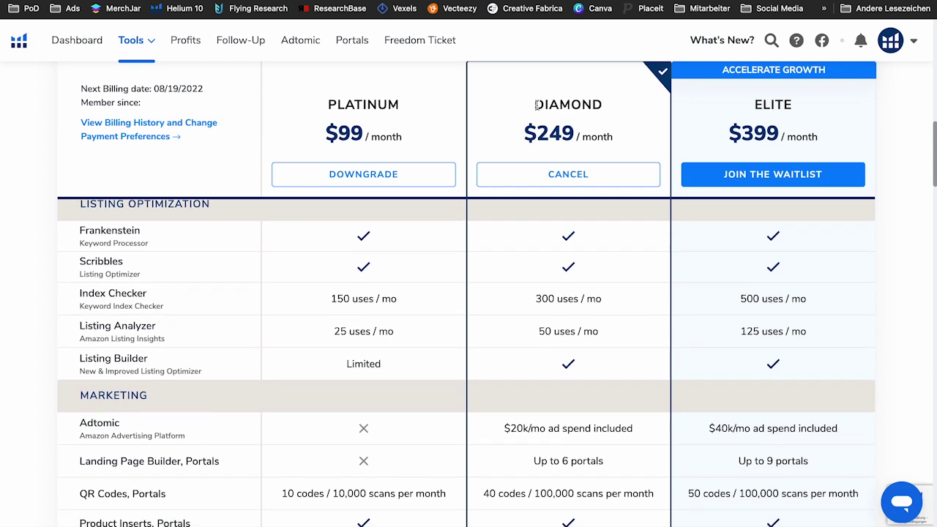
# Step: Compare the Platinum and Diamond plan prices and check the Adtomic ad spend allowance in the Diamond plan
pyautogui.scroll(1, 536, 105)
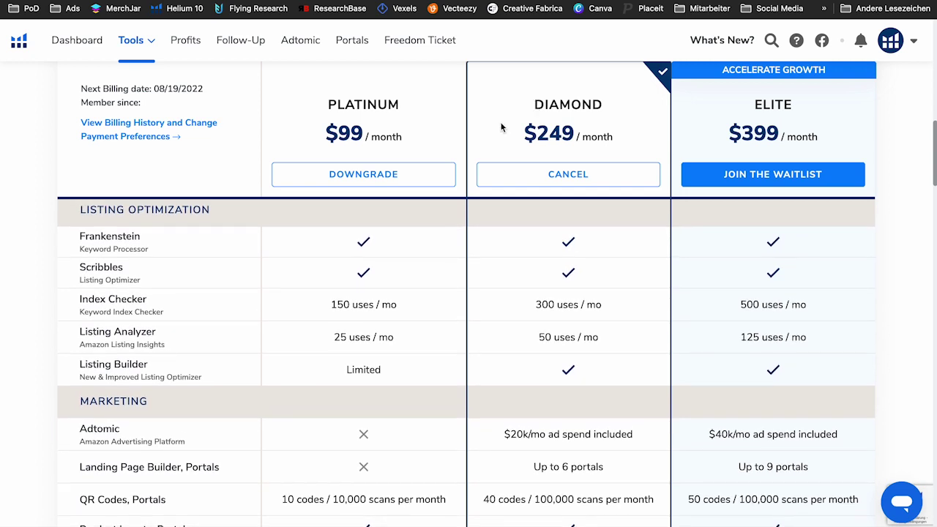
pyautogui.moveTo(315, 98); pyautogui.dragTo(413, 132)
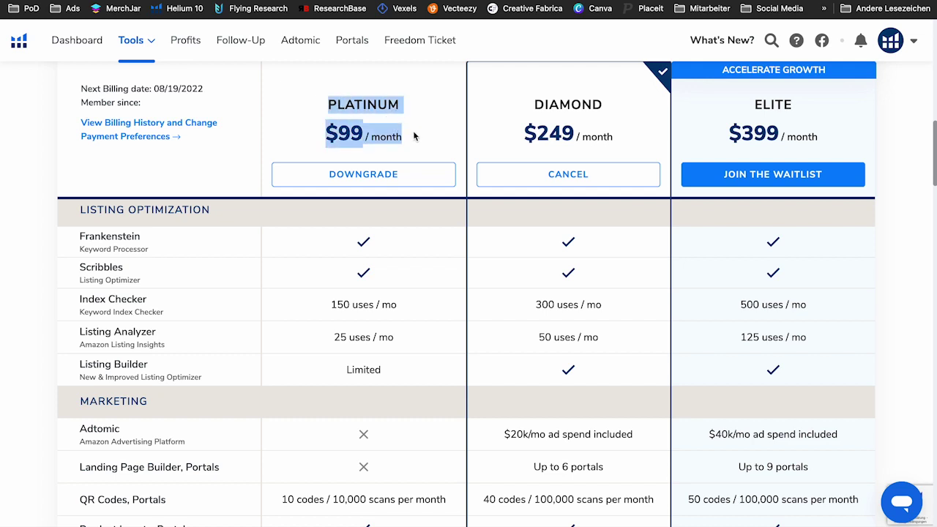
pyautogui.click(533, 110)
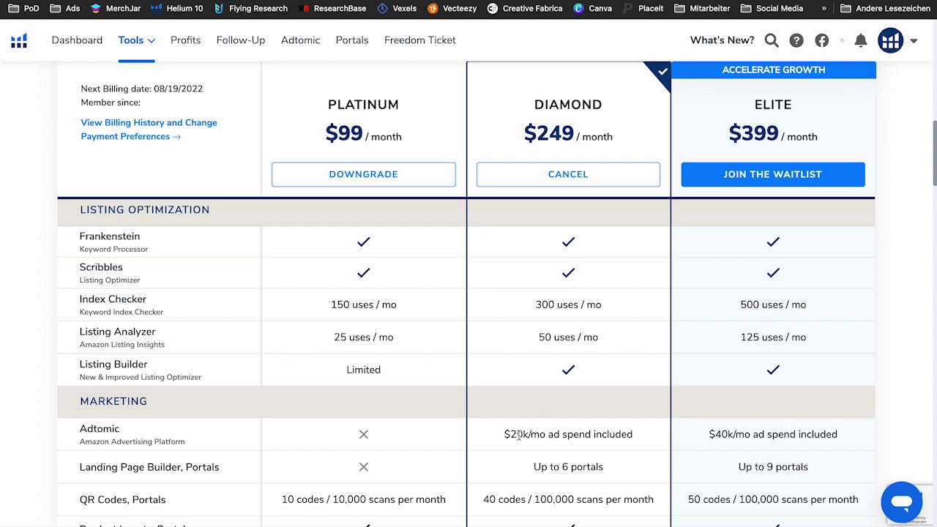
pyautogui.moveTo(505, 435); pyautogui.dragTo(547, 434)
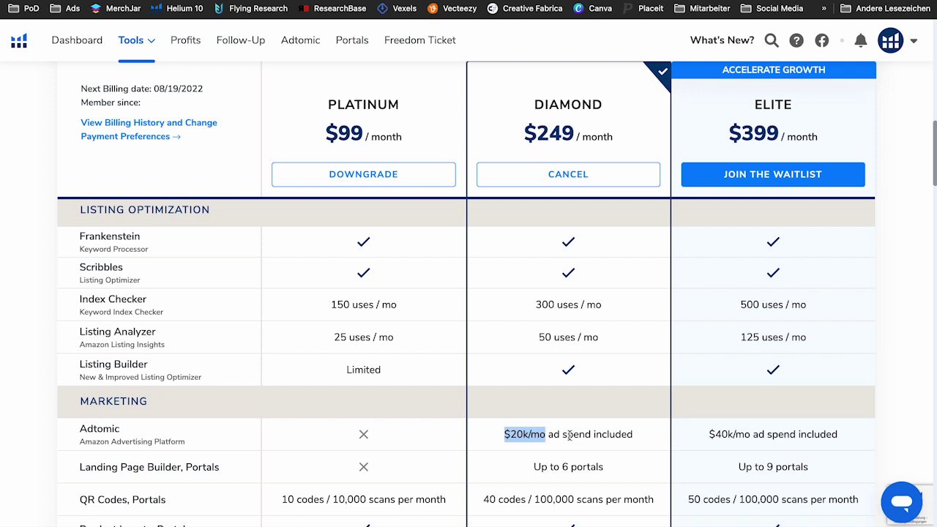
pyautogui.click(569, 436)
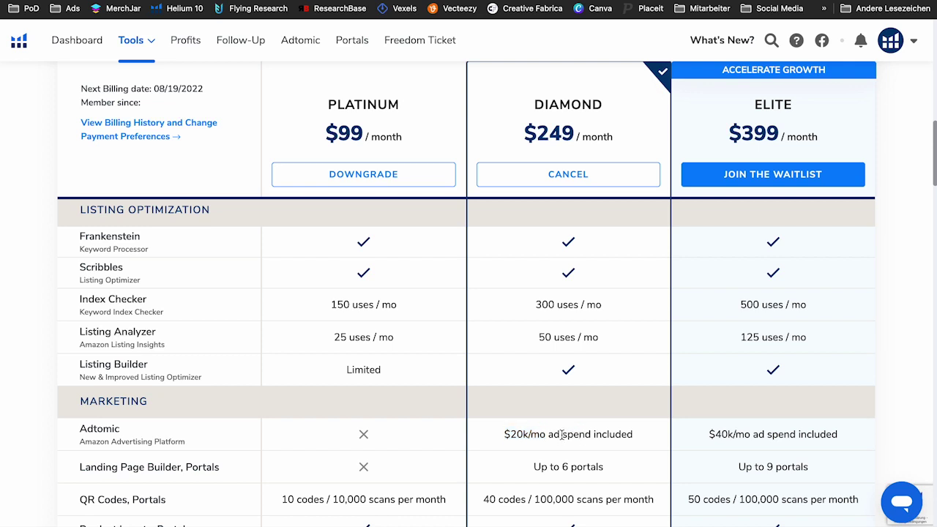
pyautogui.moveTo(505, 435); pyautogui.dragTo(558, 434)
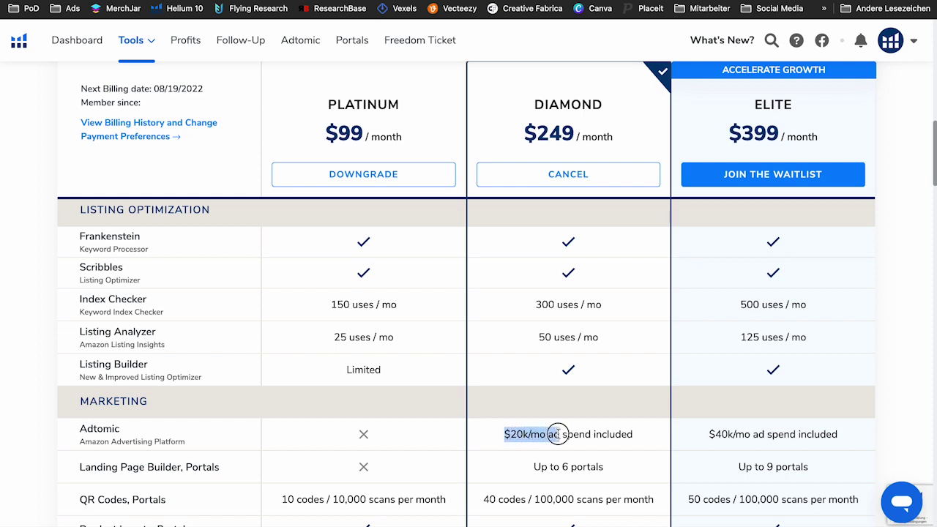
pyautogui.moveTo(558, 435); pyautogui.dragTo(631, 435)
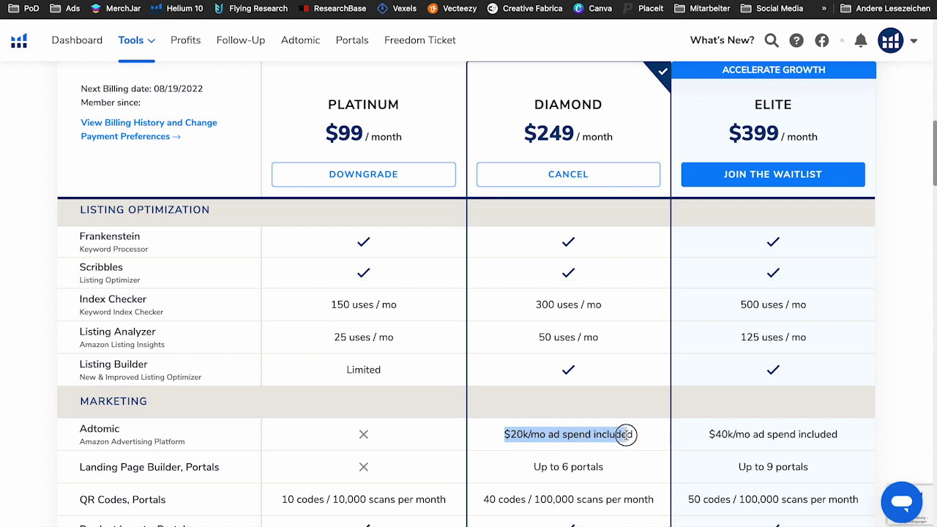
pyautogui.click(556, 433)
pyautogui.moveTo(502, 435); pyautogui.dragTo(568, 434)
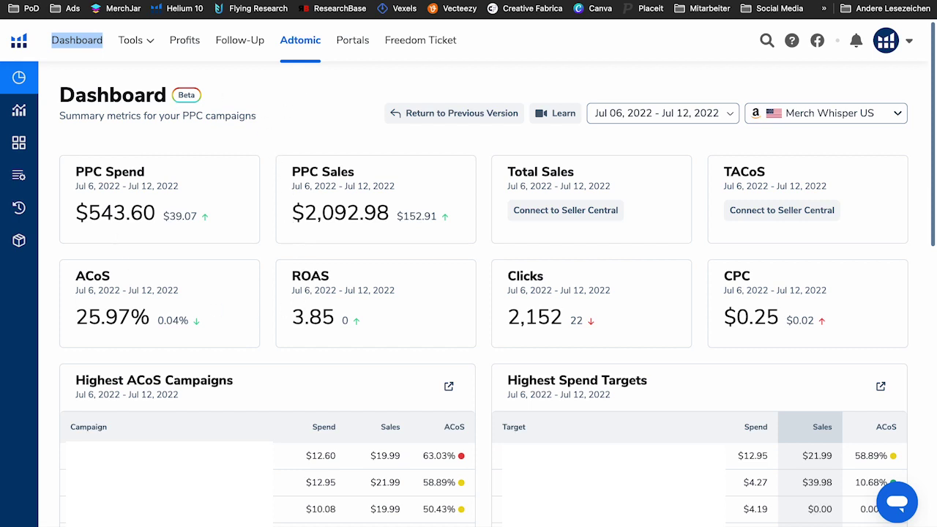
# Step: Examine the Adtomic dashboard's date range presets and the Highest ACoS Campaigns summary, keeping the current date range
pyautogui.click(712, 115)
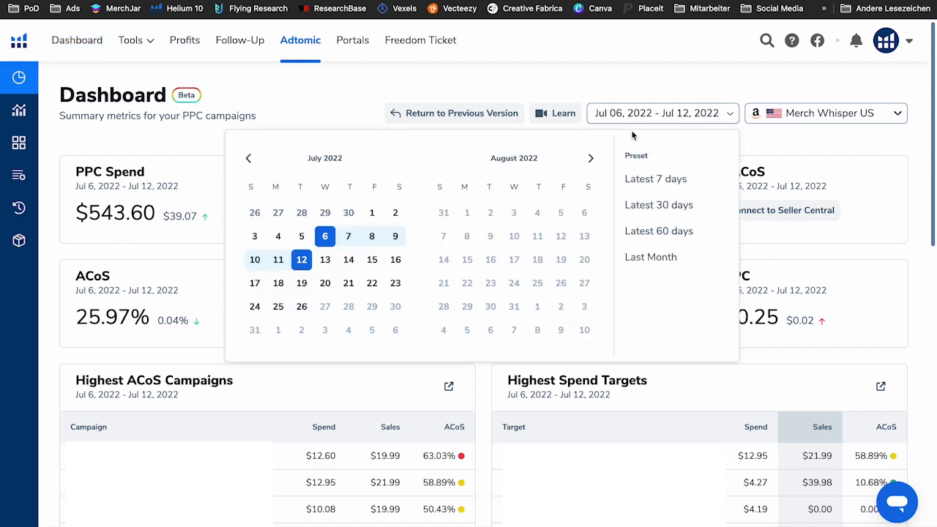
pyautogui.click(373, 88)
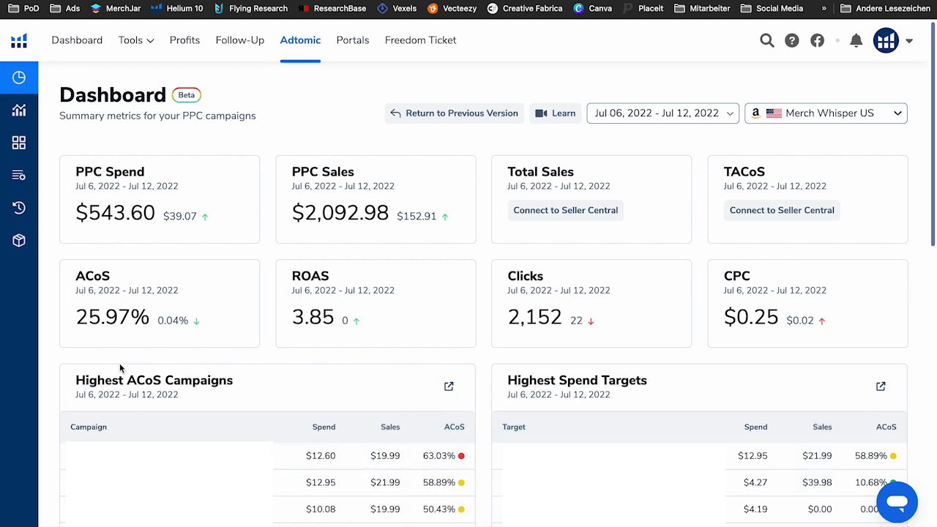
pyautogui.moveTo(78, 381); pyautogui.dragTo(244, 376)
pyautogui.scroll(-1, 244, 375)
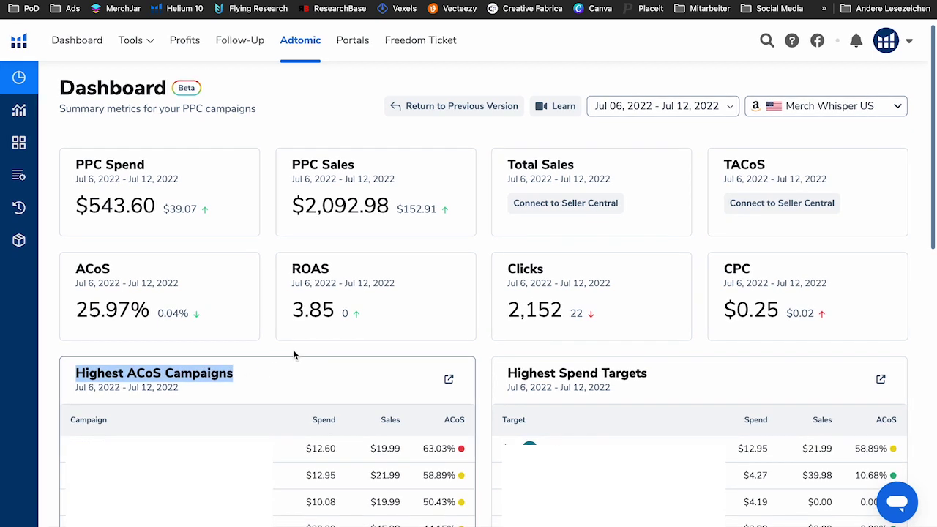
pyautogui.scroll(1, 294, 354)
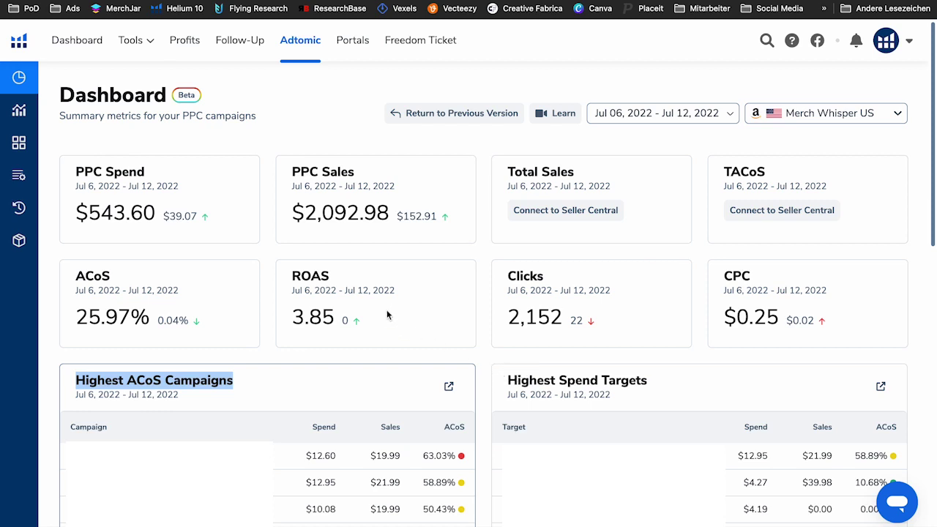
pyautogui.click(275, 312)
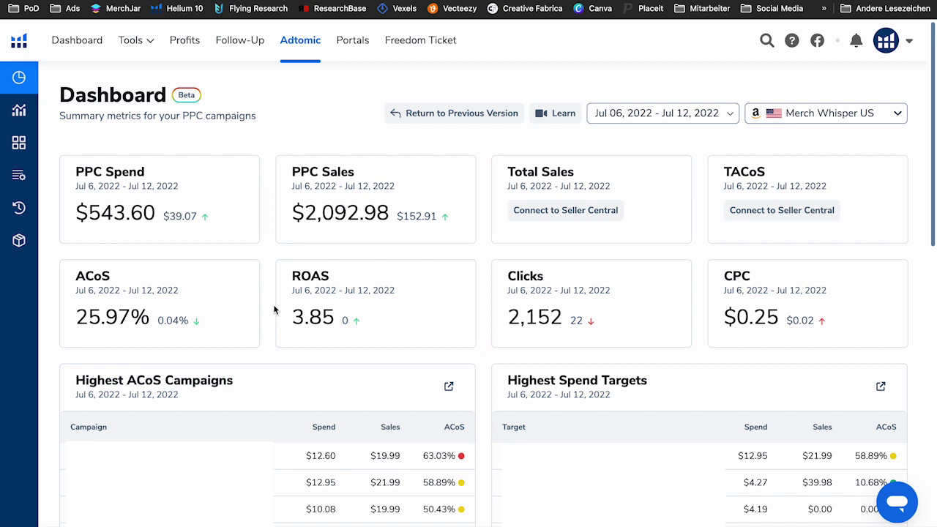
pyautogui.click(719, 115)
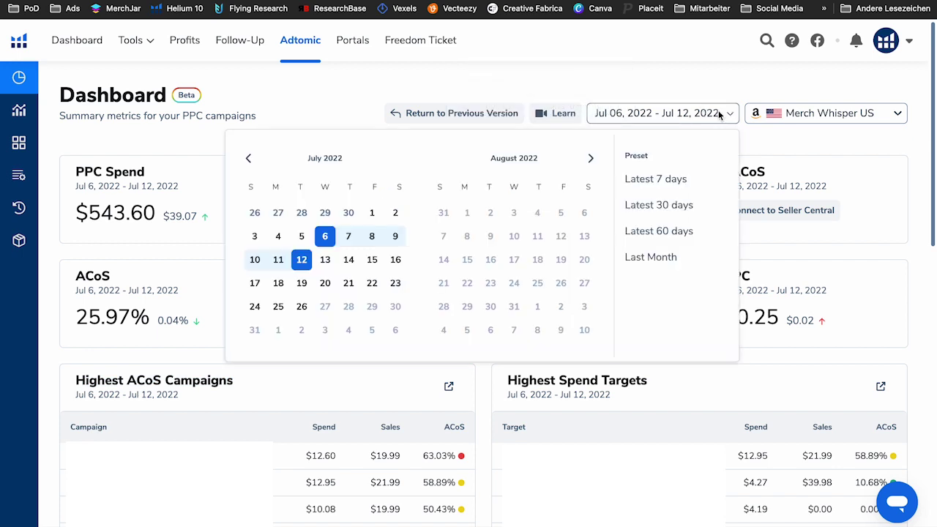
pyautogui.click(351, 95)
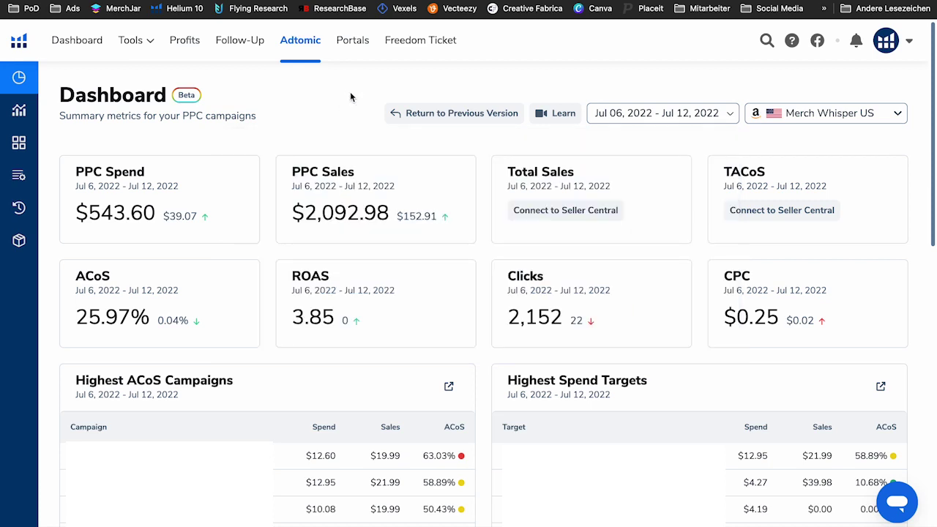
# Step: Open Adtomic's Analytics page and turn on the Ad Group breakdown for the campaign table
pyautogui.moveTo(38, 123)
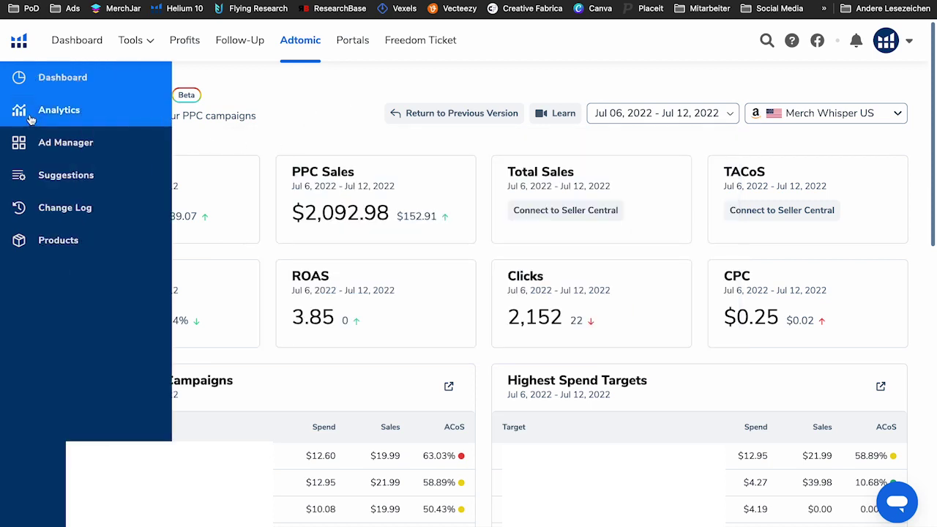
pyautogui.click(91, 119)
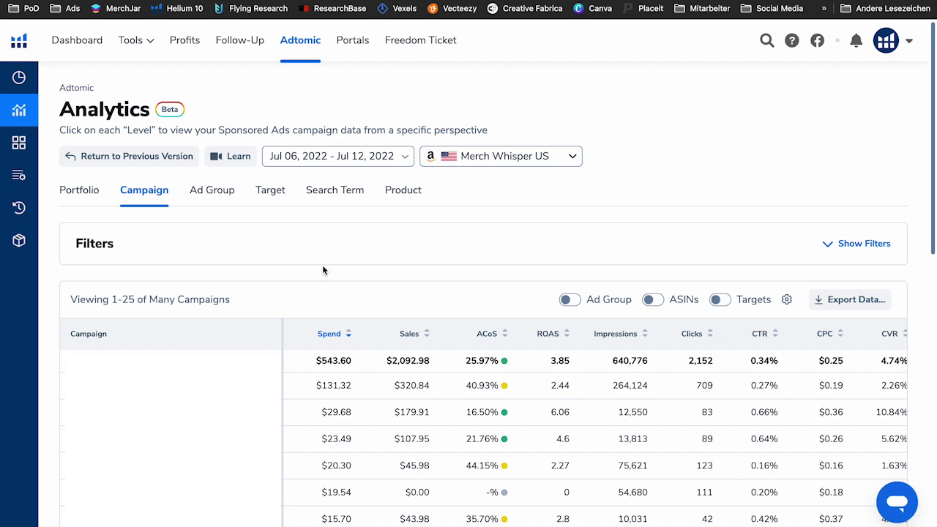
pyautogui.click(569, 301)
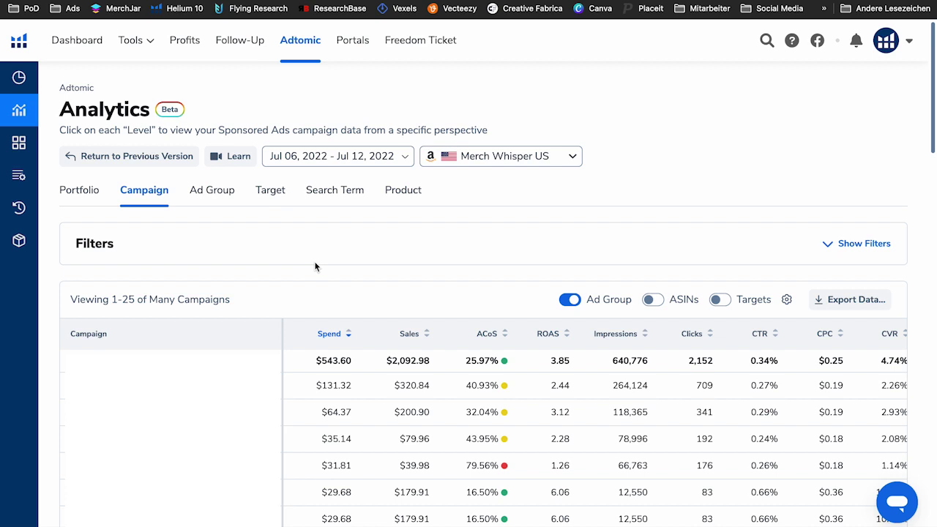
# Step: Open the Ad Manager and put the campaign list into edit mode
pyautogui.moveTo(37, 143)
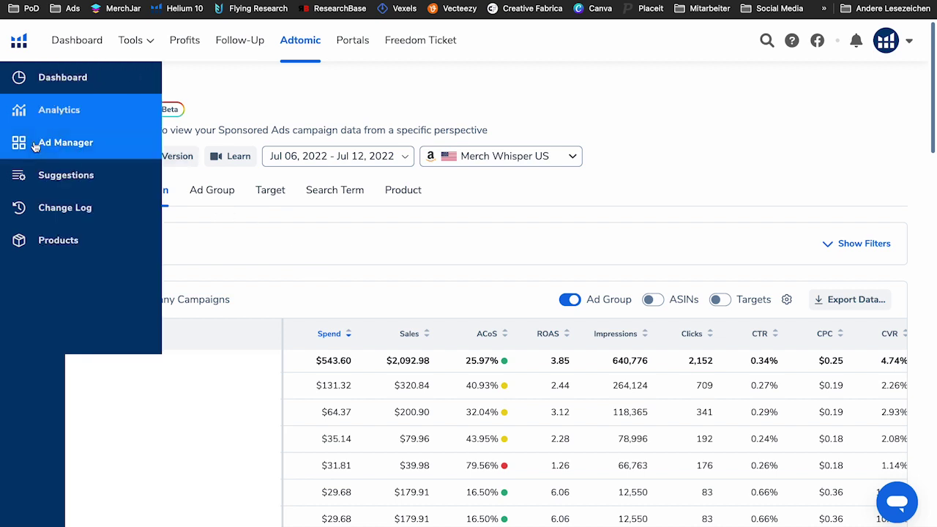
pyautogui.click(35, 145)
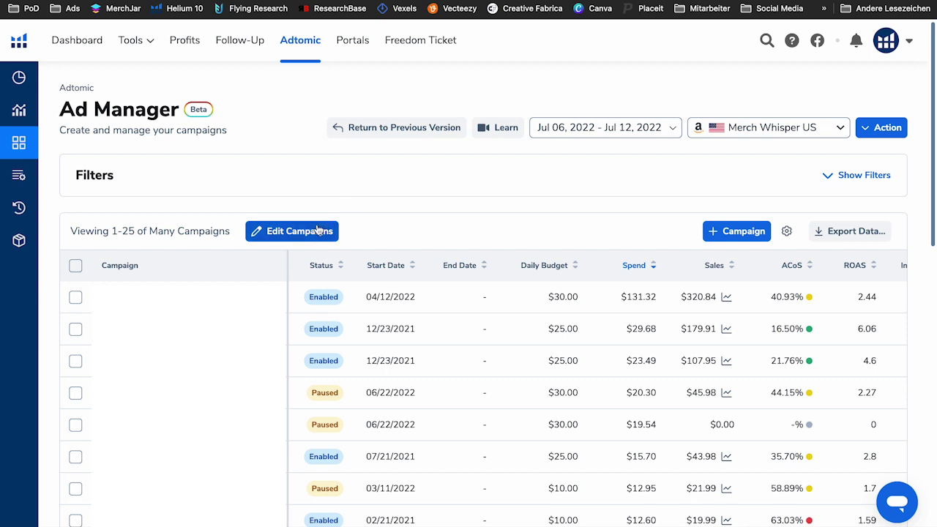
pyautogui.click(293, 233)
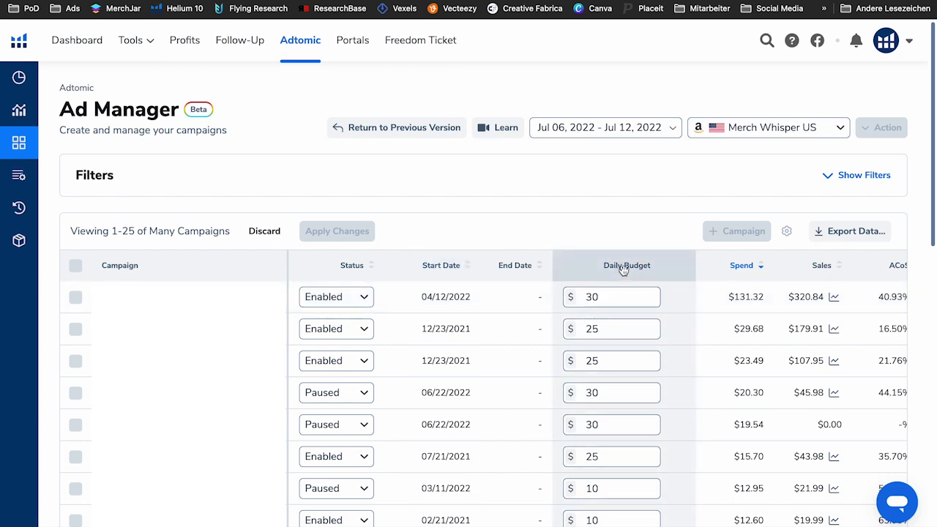
# Step: Set the daily budget of the first campaign in the list to $20
pyautogui.click(618, 302)
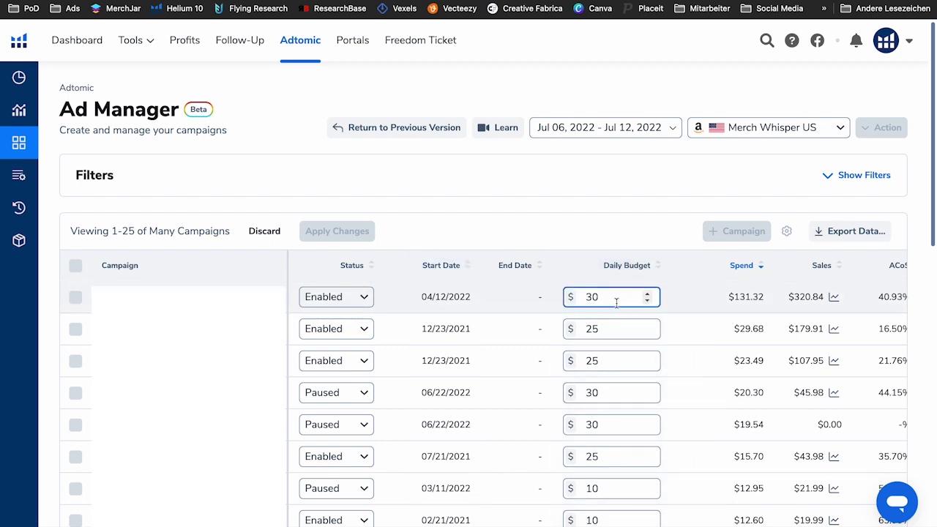
pyautogui.press('BackSpace')
pyautogui.press('BackSpace')
pyautogui.write('20')
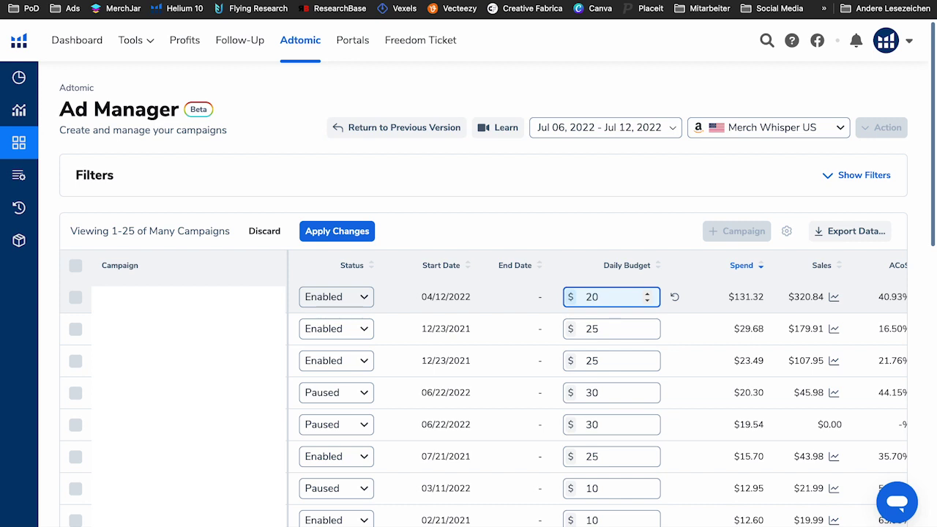
pyautogui.click(641, 239)
pyautogui.click(362, 233)
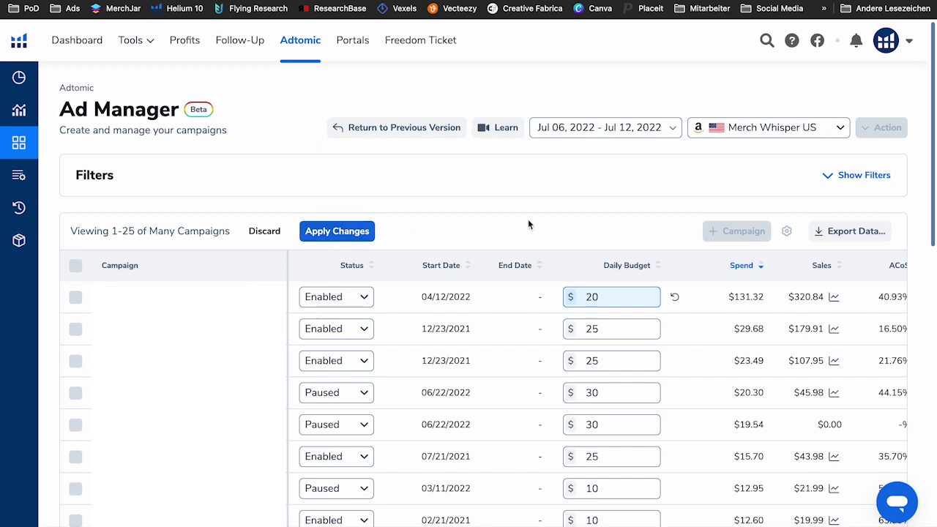
# Step: Examine the campaigns' performance, Bid Algorithm, Target Value and Bid Automation columns, and discard the pending campaign edits
pyautogui.hscroll(6, 711, 334)
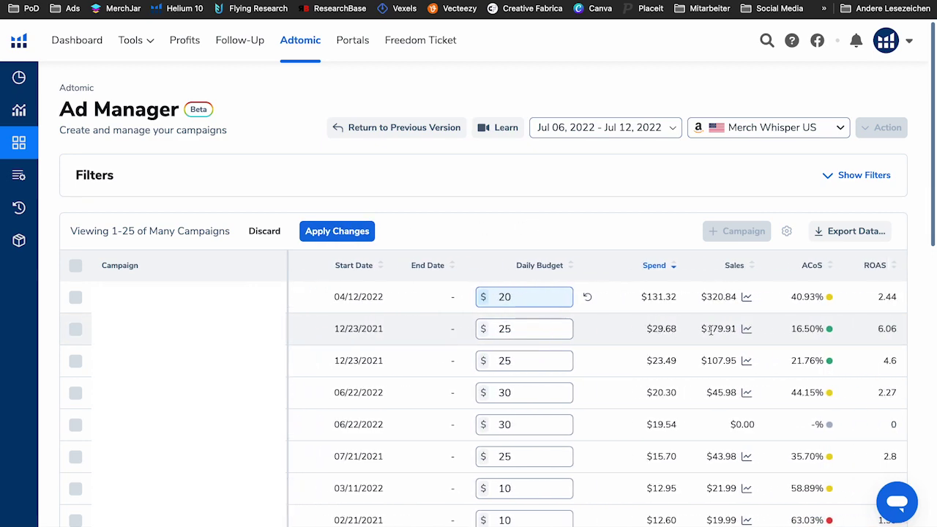
pyautogui.hscroll(8, 711, 335)
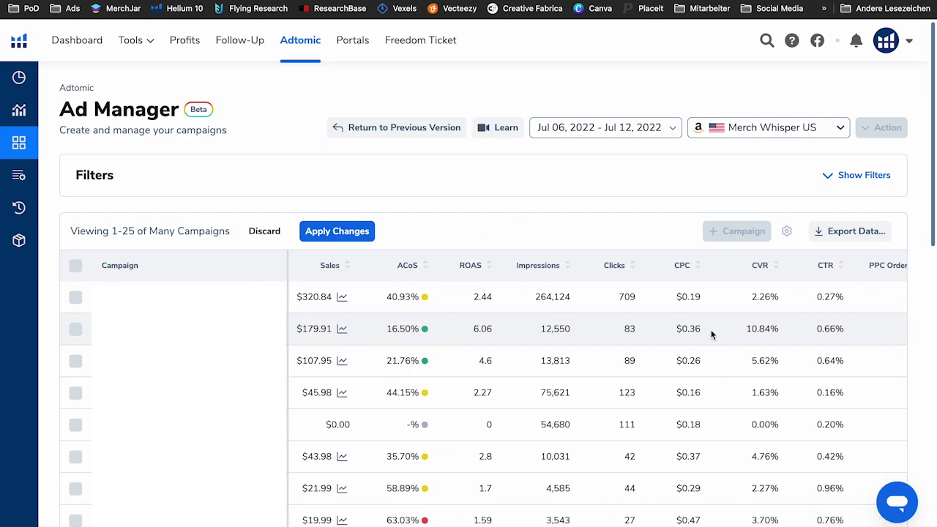
pyautogui.hscroll(4, 711, 333)
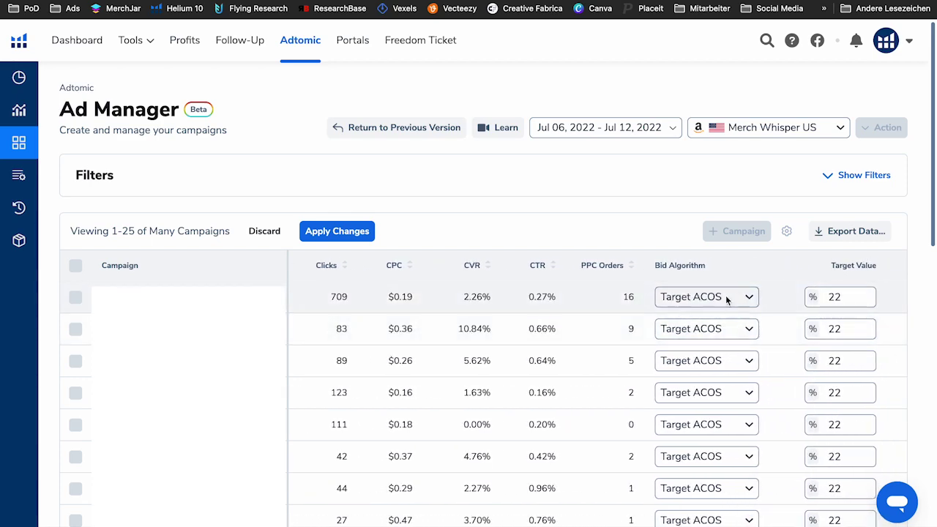
pyautogui.hscroll(3, 728, 298)
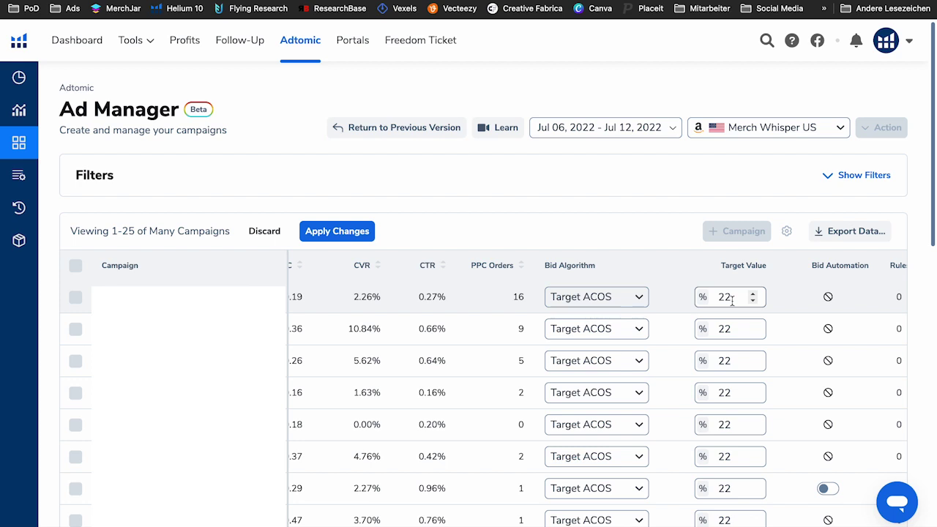
pyautogui.hscroll(2, 732, 300)
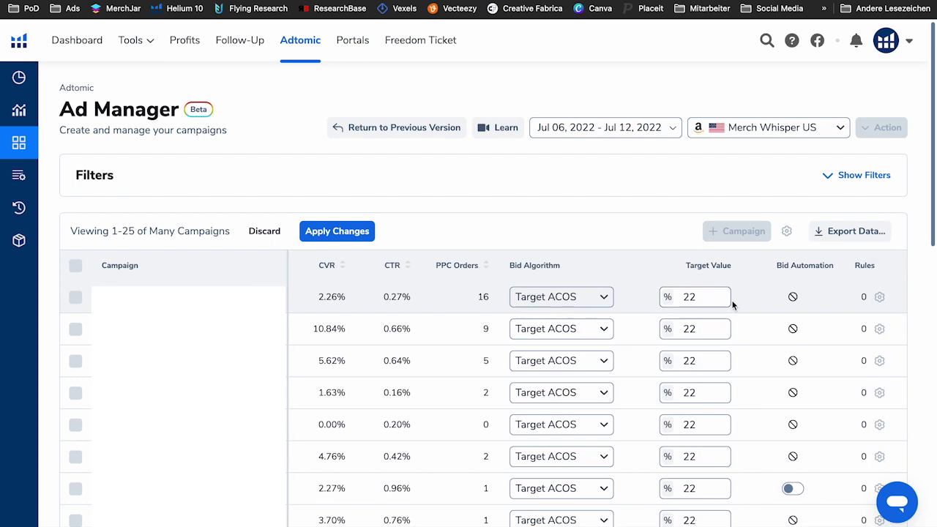
pyautogui.moveTo(800, 272)
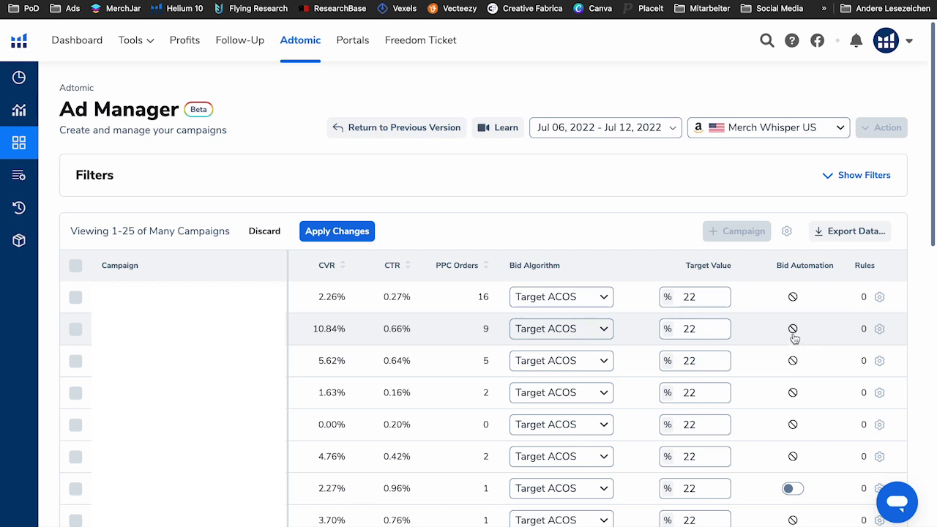
pyautogui.scroll(-2, 792, 356)
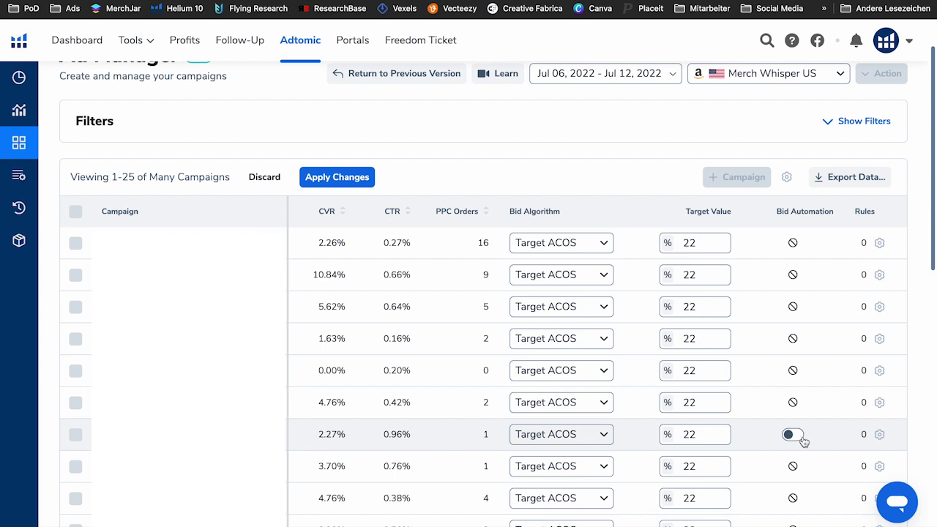
pyautogui.moveTo(826, 210)
pyautogui.click(283, 177)
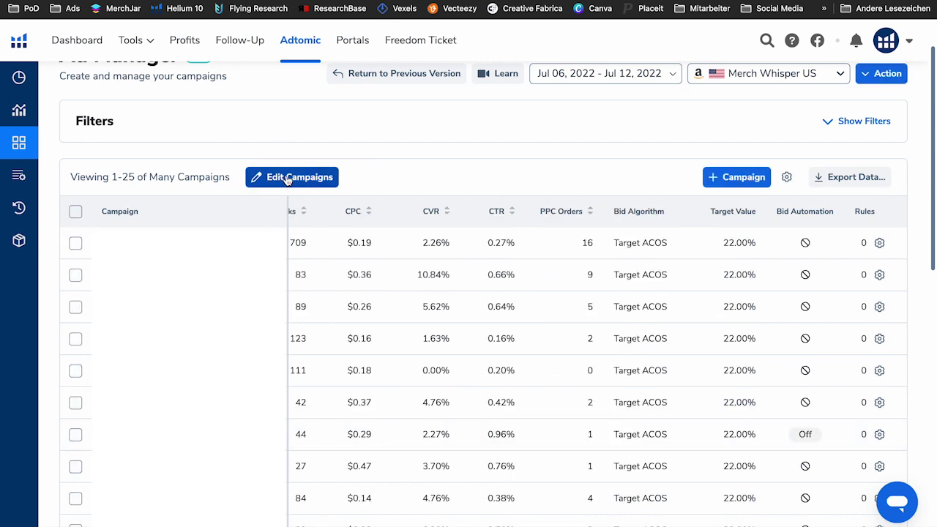
# Step: Check the rule types offered for a new rule on the "Manual Broad Test" campaign, and close the form without saving
pyautogui.click(880, 435)
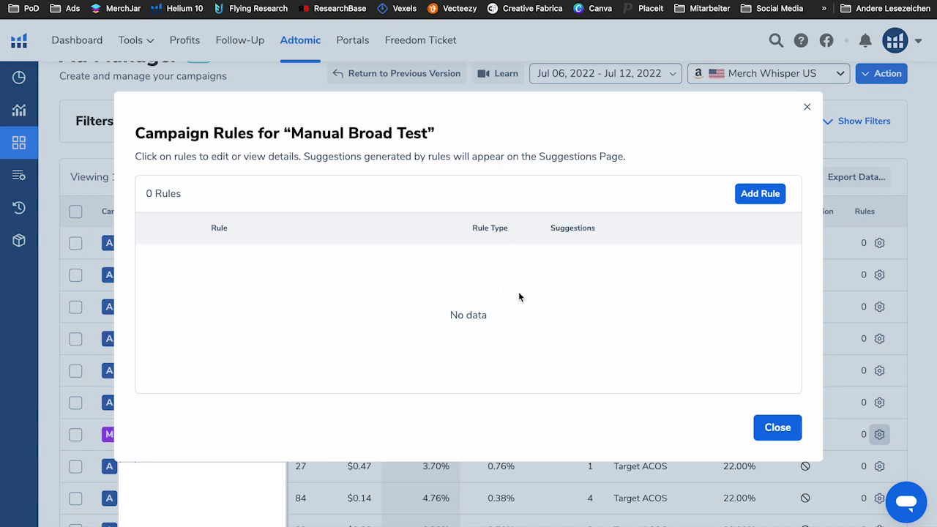
pyautogui.click(758, 195)
pyautogui.click(374, 211)
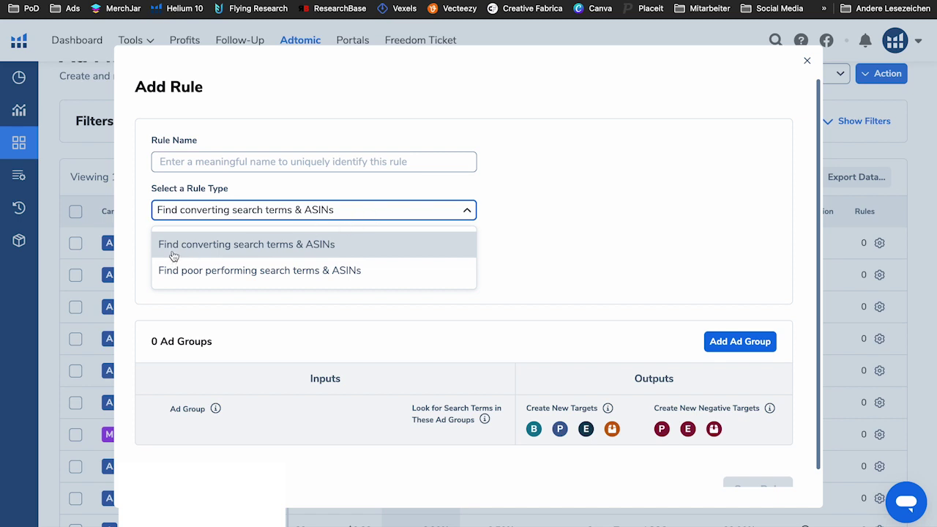
pyautogui.click(806, 61)
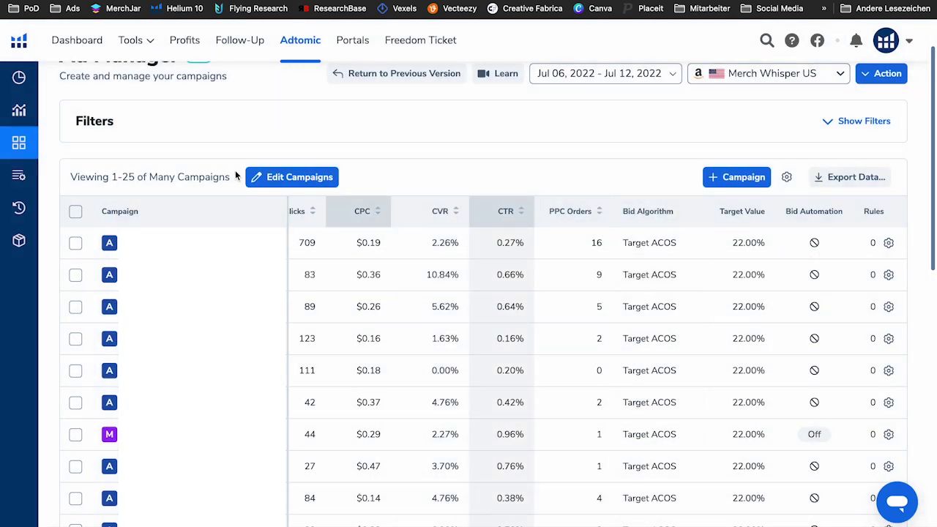
# Step: Open Adtomic's Suggestions page with the keyword bid suggestions
pyautogui.moveTo(35, 159)
pyautogui.click(63, 176)
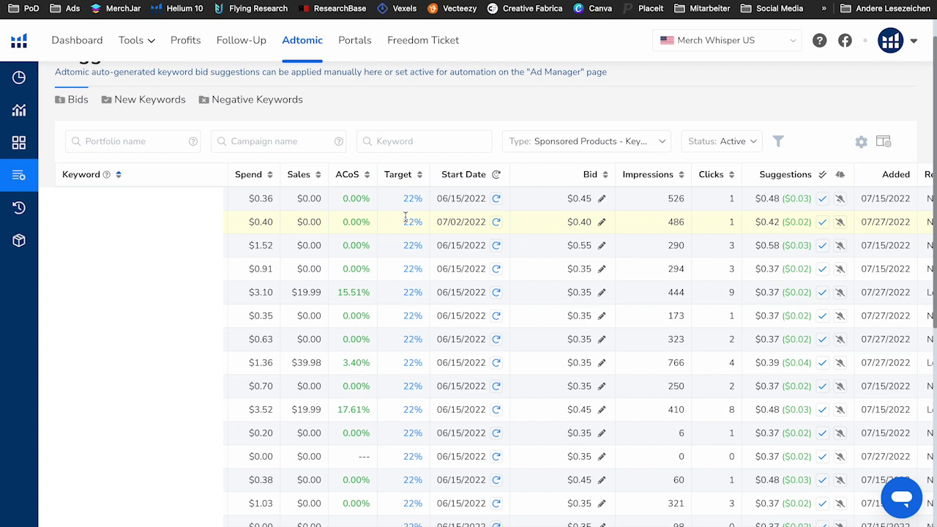
pyautogui.scroll(1, 405, 216)
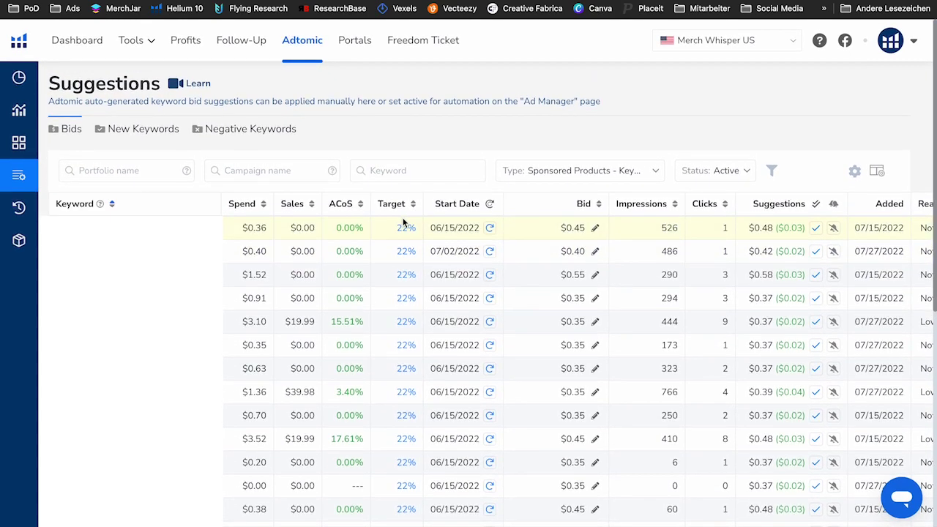
# Step: Examine the suggested bids and the reasons given for them, comparing the first and fifth keywords in the bid suggestions
pyautogui.hscroll(5, 515, 250)
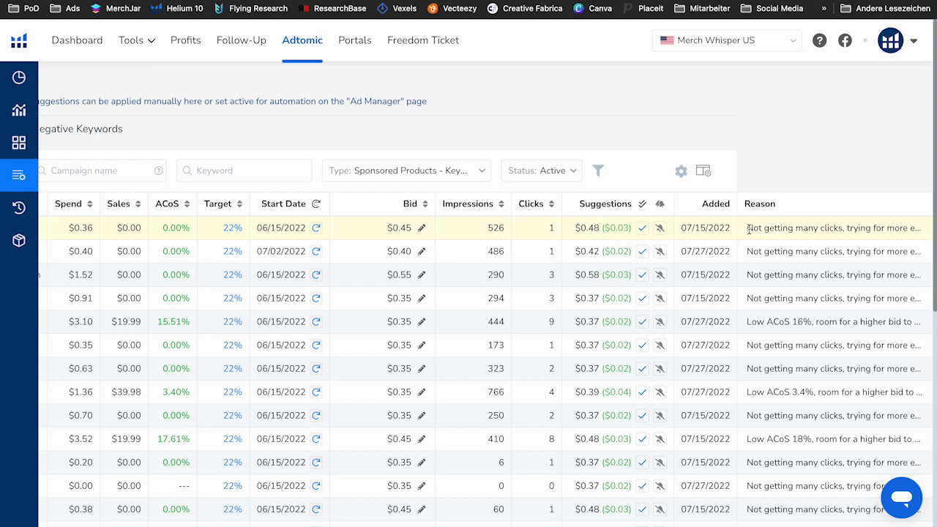
pyautogui.moveTo(748, 230); pyautogui.dragTo(881, 227)
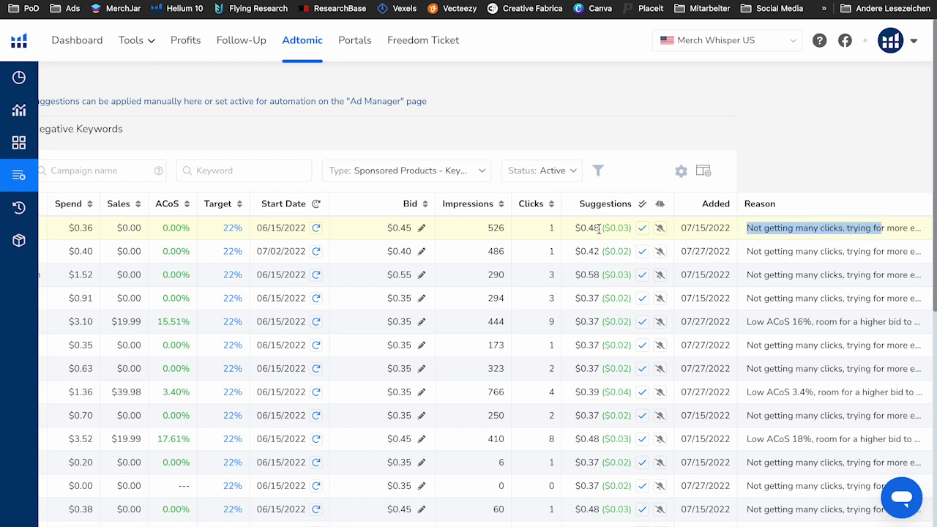
pyautogui.click(631, 228)
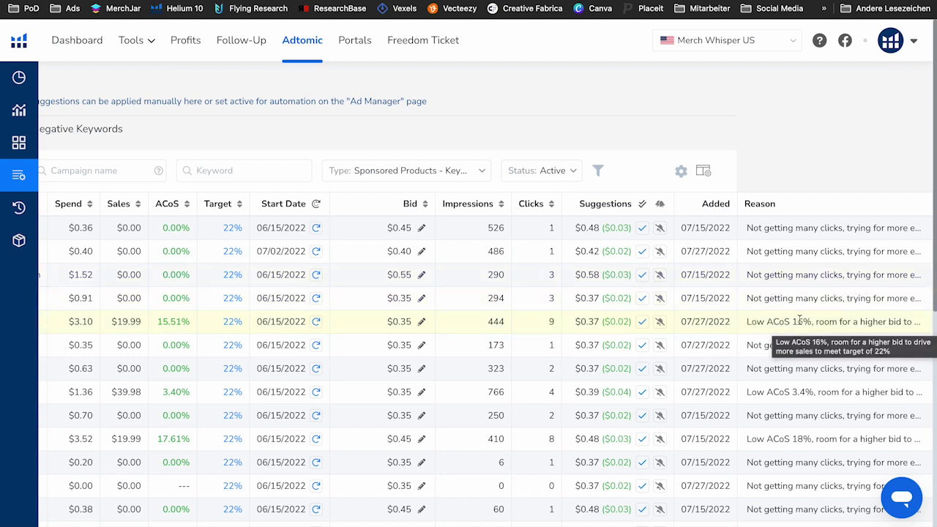
pyautogui.moveTo(747, 321); pyautogui.dragTo(818, 322)
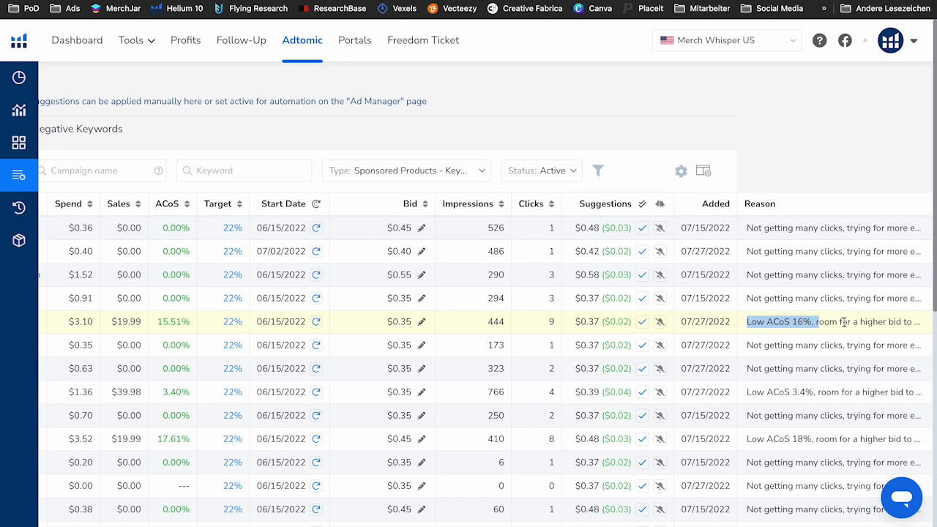
pyautogui.click(770, 323)
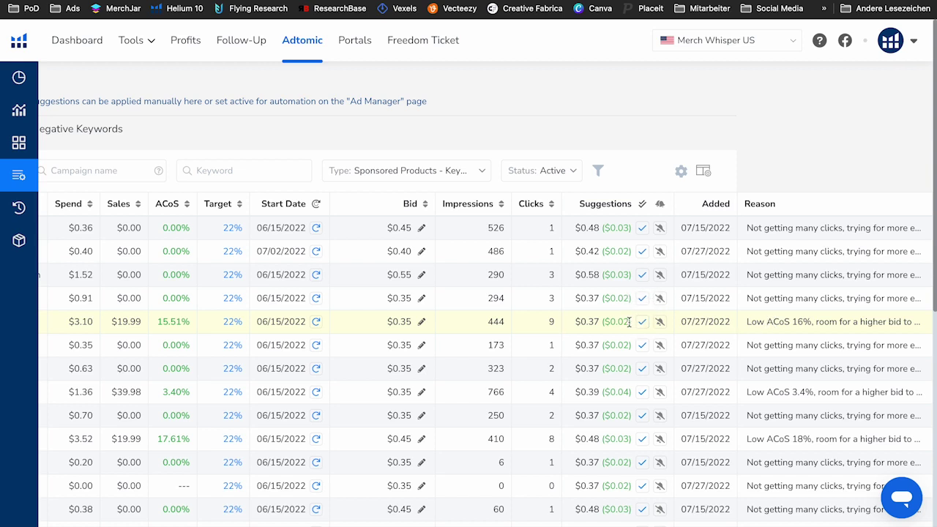
pyautogui.moveTo(630, 322); pyautogui.dragTo(615, 321)
pyautogui.moveTo(61, 177)
pyautogui.click(438, 137)
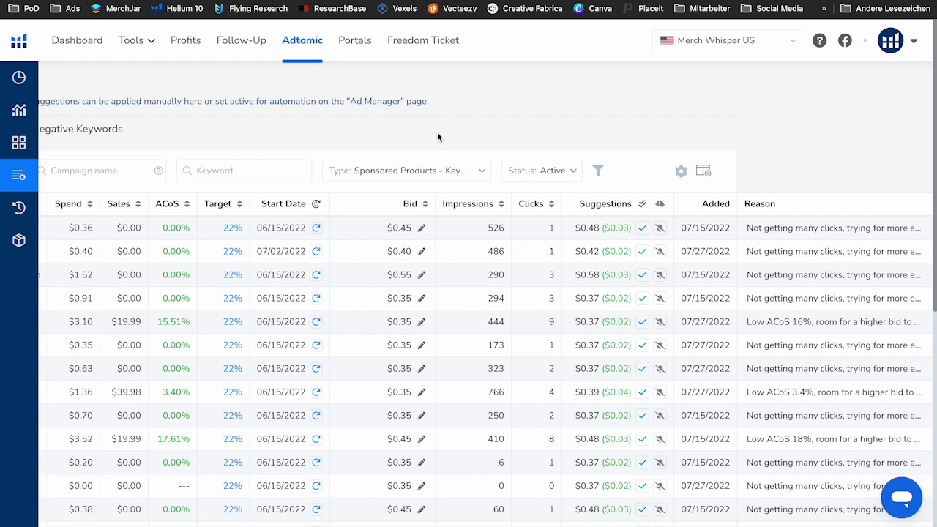